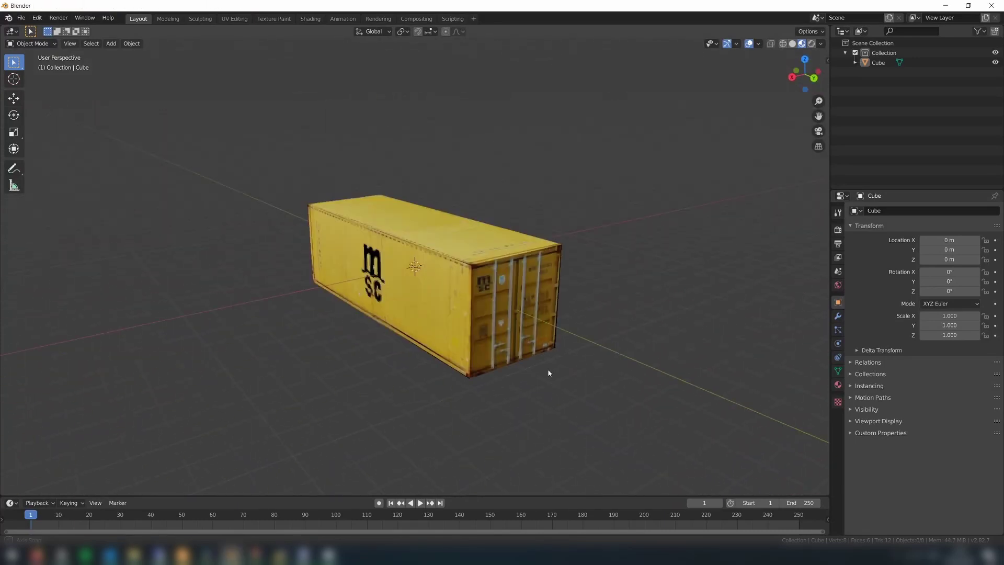
middle_drag(549, 375, 526, 371)
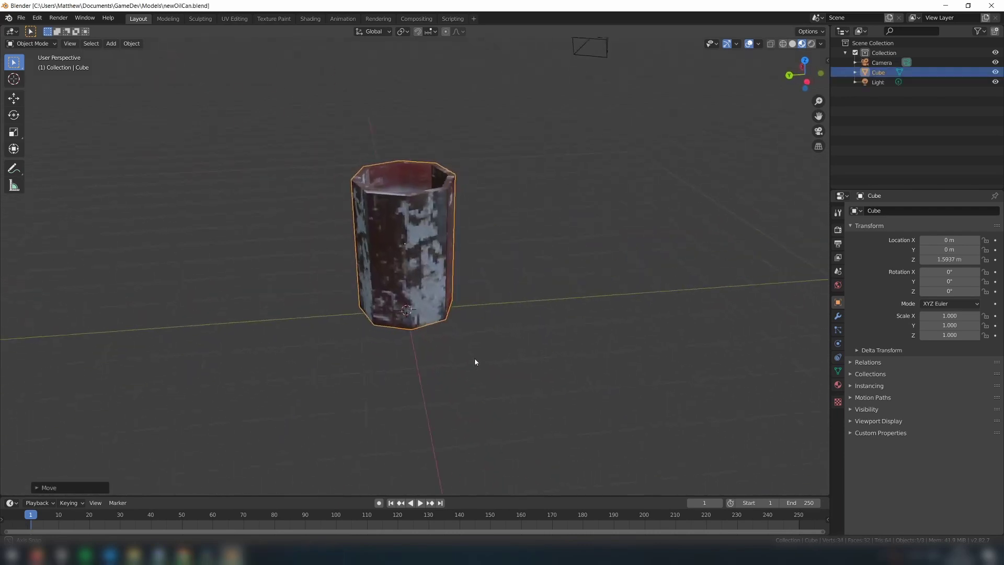
middle_drag(475, 361, 383, 363)
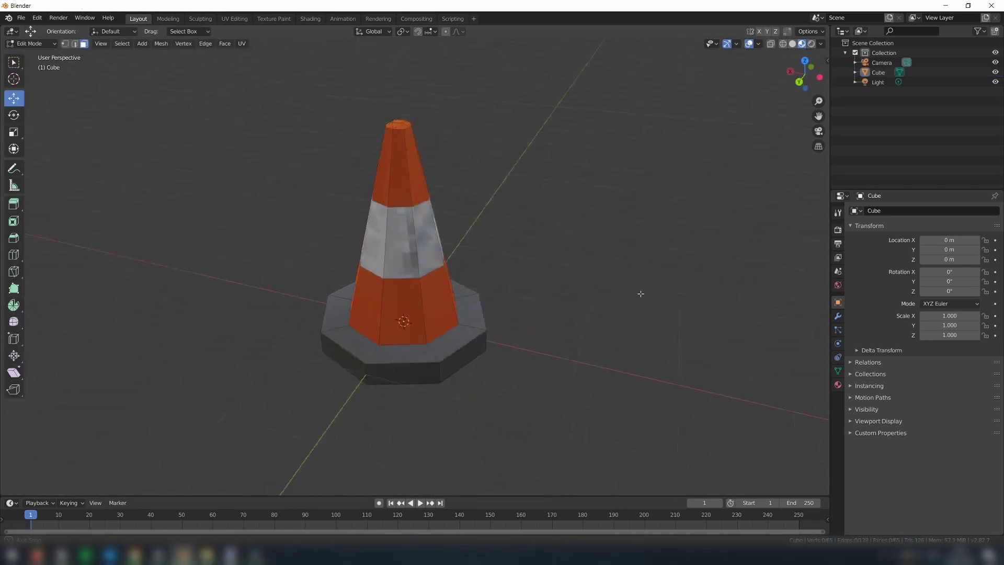
middle_drag(641, 294, 553, 296)
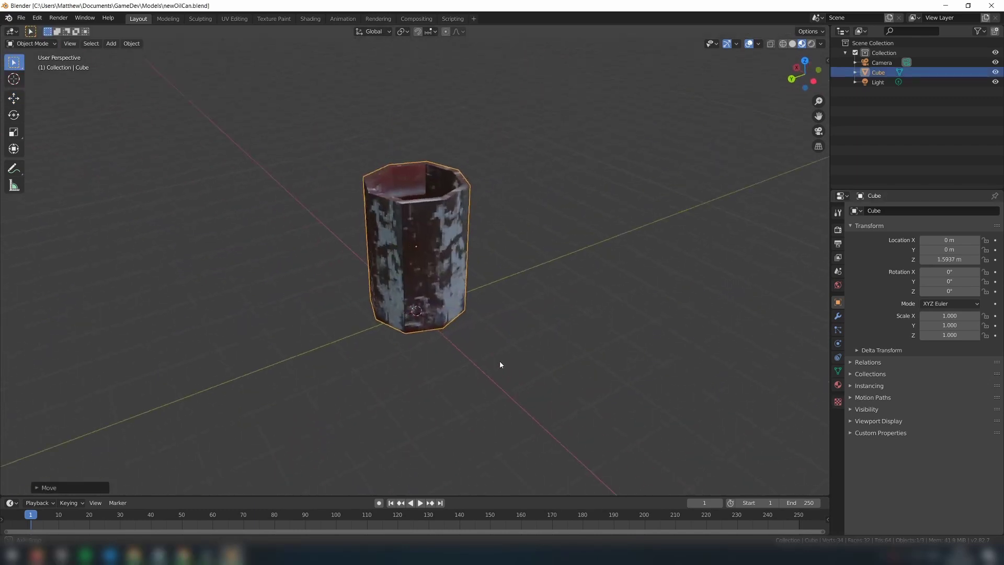
middle_drag(499, 360, 386, 363)
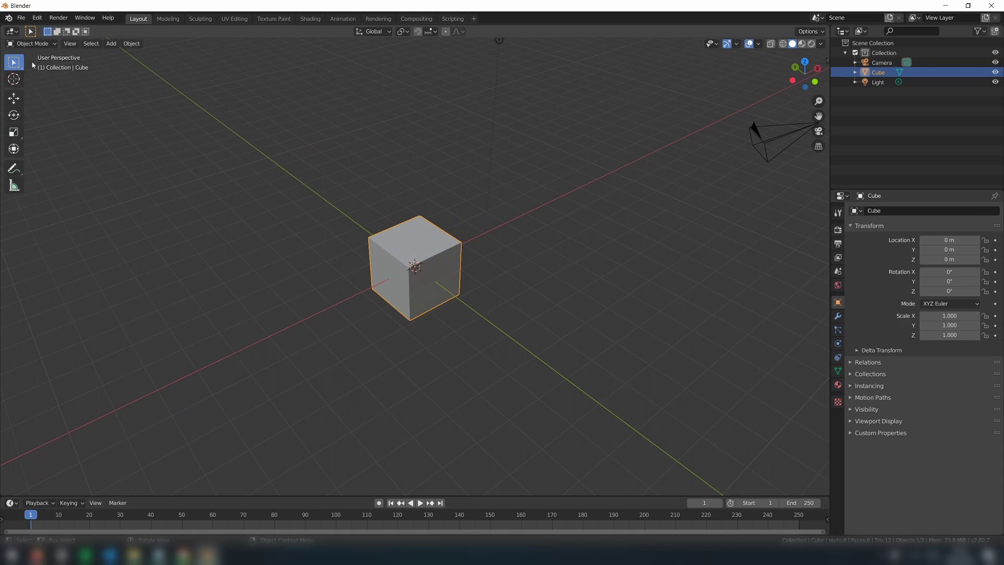
Enter Edit Mode on the default cube and scale all of its geometry taller along the Z axis.
click(33, 44)
click(31, 65)
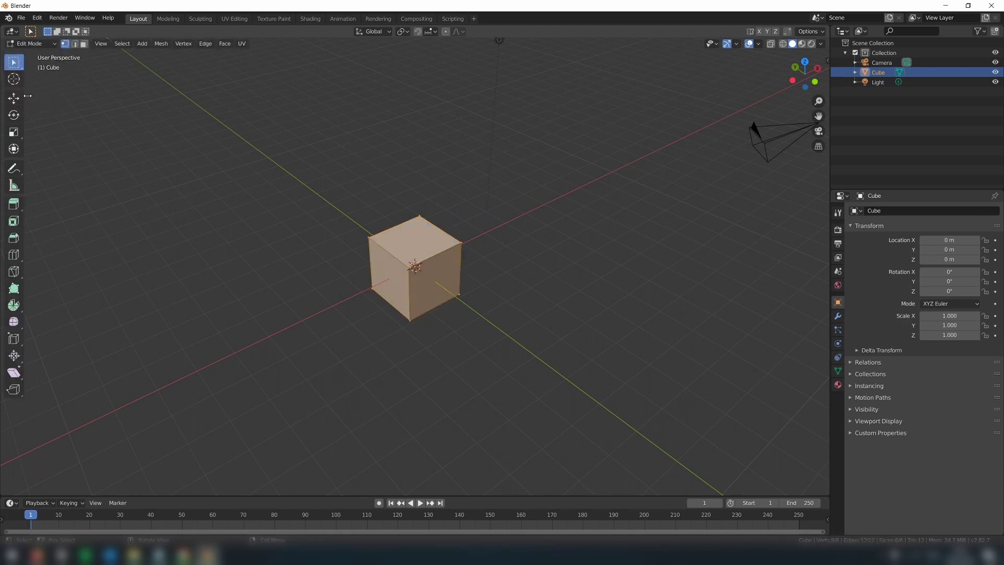
click(13, 132)
middle_drag(251, 219, 277, 219)
drag(321, 215, 452, 325)
middle_drag(457, 327, 519, 379)
key(a)
drag(415, 231, 415, 216)
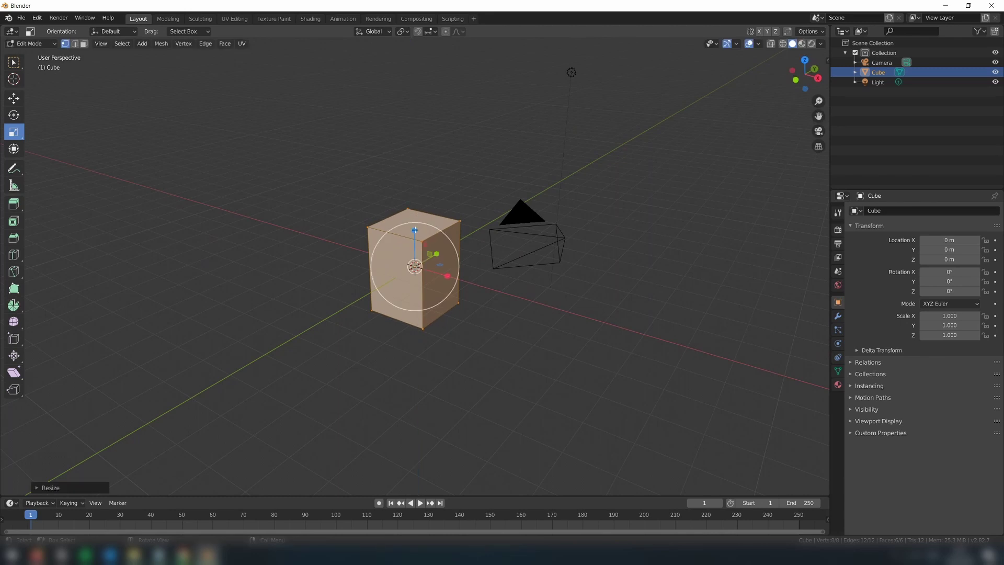
click(269, 246)
Add two perpendicular vertical loop cuts through the middle of the stretched cube, dividing its top into four faces.
middle_drag(268, 246, 279, 258)
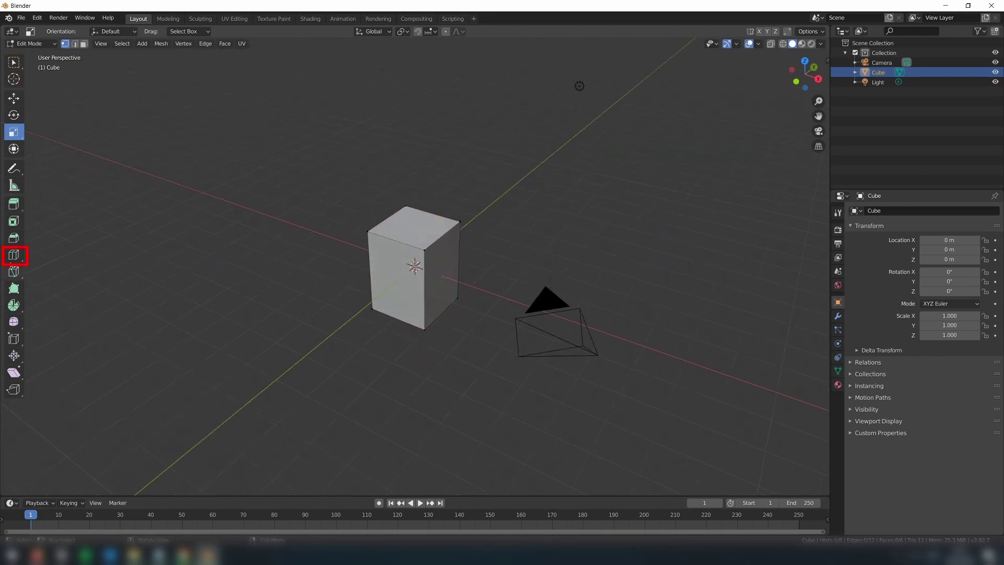
click(12, 257)
middle_drag(171, 285, 219, 320)
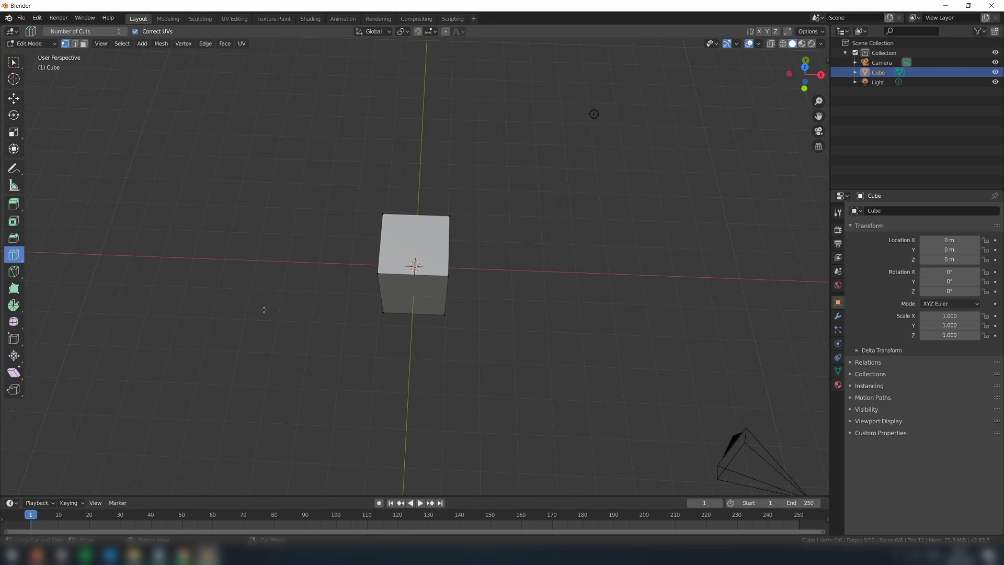
click(413, 267)
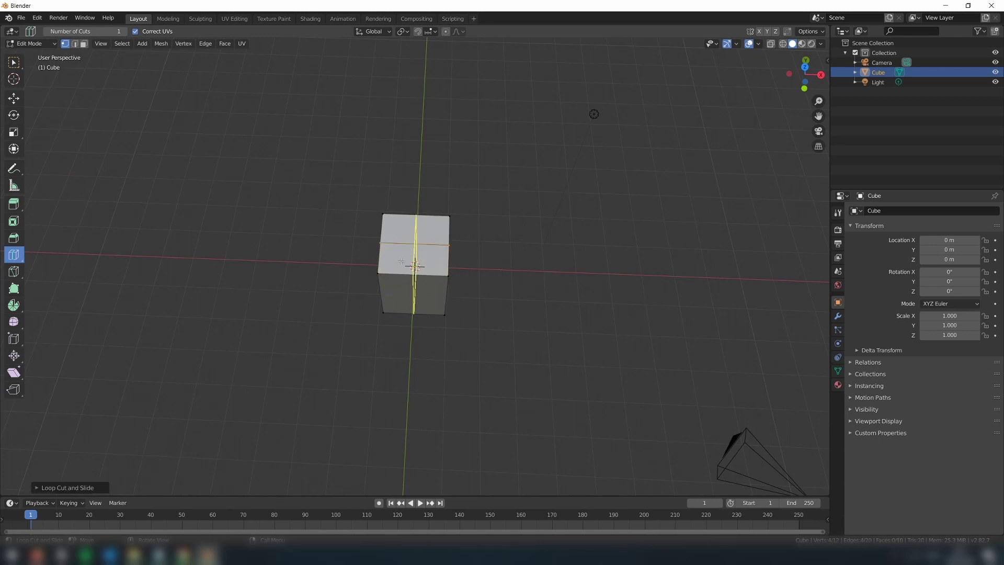
middle_drag(413, 266, 336, 322)
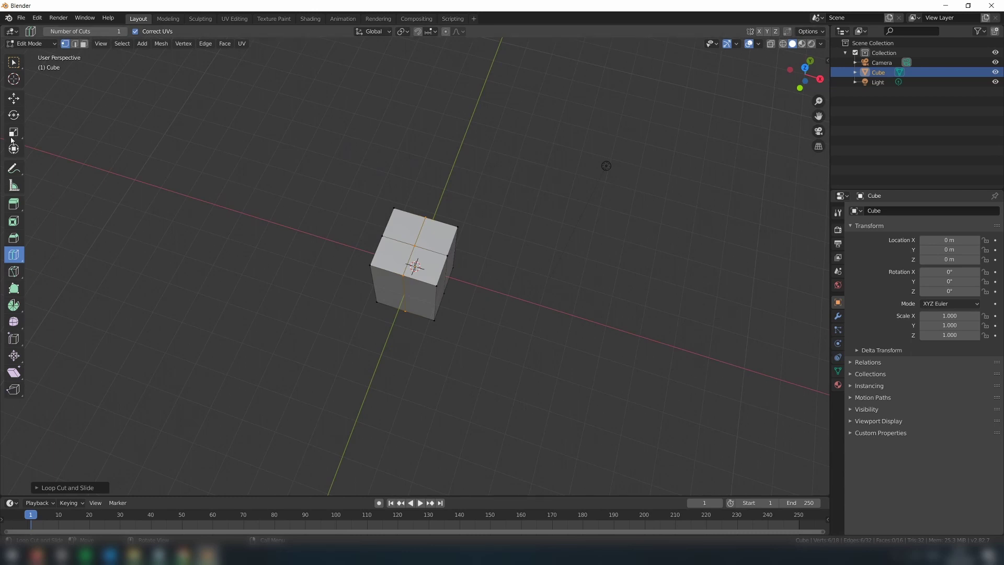
Select the four vertical corner edges of the stretched cube and scale them inward to form an octagonal prism.
click(14, 99)
middle_drag(190, 260, 184, 257)
key(2)
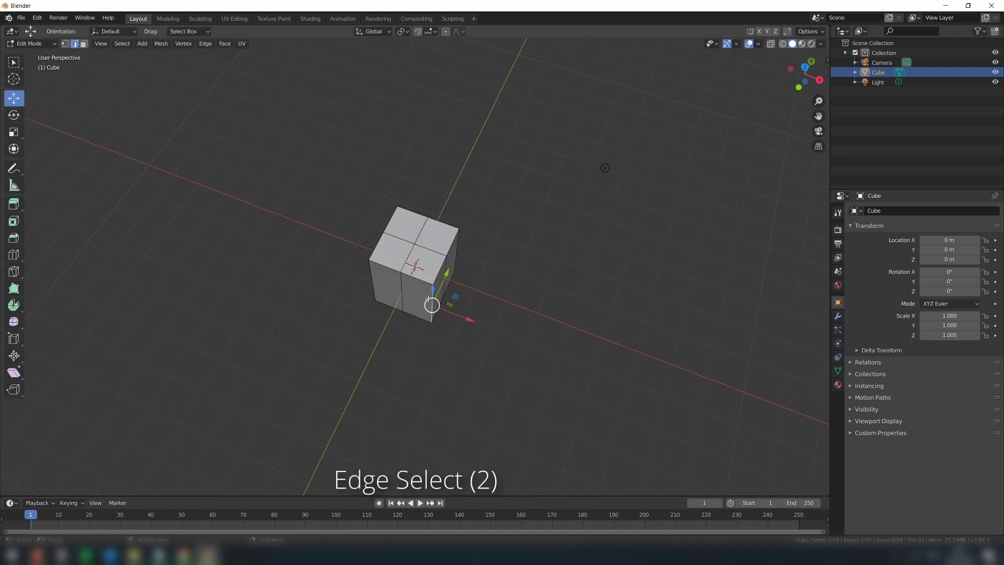
middle_drag(428, 298, 492, 273)
shift+click(402, 296)
mouse_move(402, 296)
middle_down()
mouse_move(469, 292)
mouse_move(413, 306)
middle_up()
shift+click(413, 297)
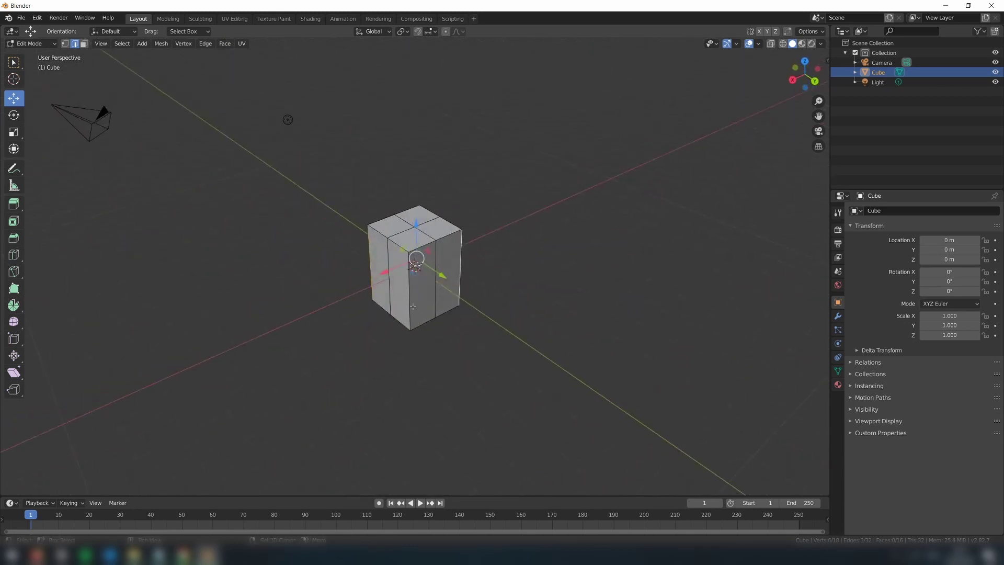
click(15, 135)
middle_drag(379, 231, 431, 287)
drag(431, 287, 424, 276)
click(335, 340)
middle_drag(335, 340, 366, 309)
Select the four top faces of the octagonal prism and inset them to leave a thin rim.
key(3)
scroll(199, 313, up, 5)
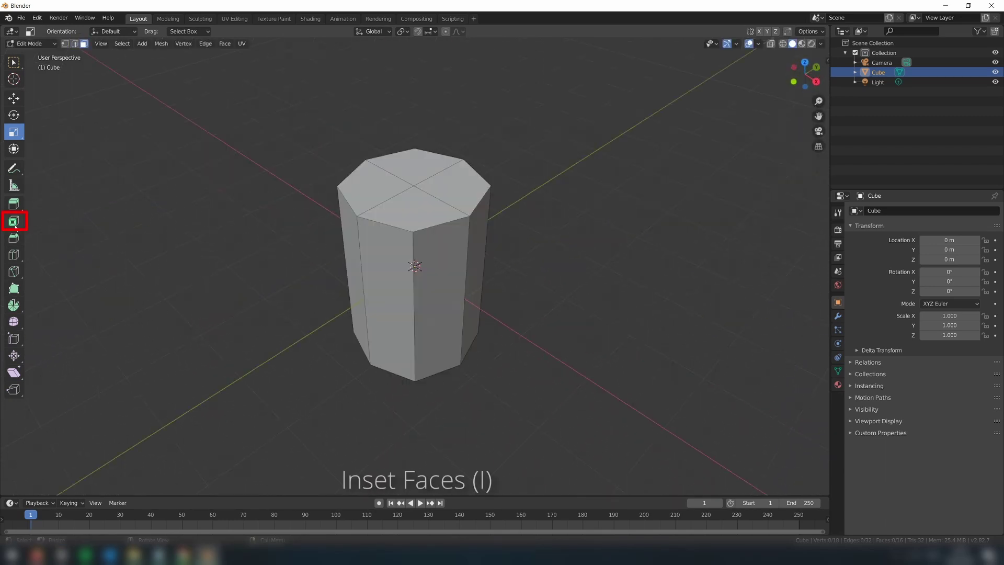
click(14, 221)
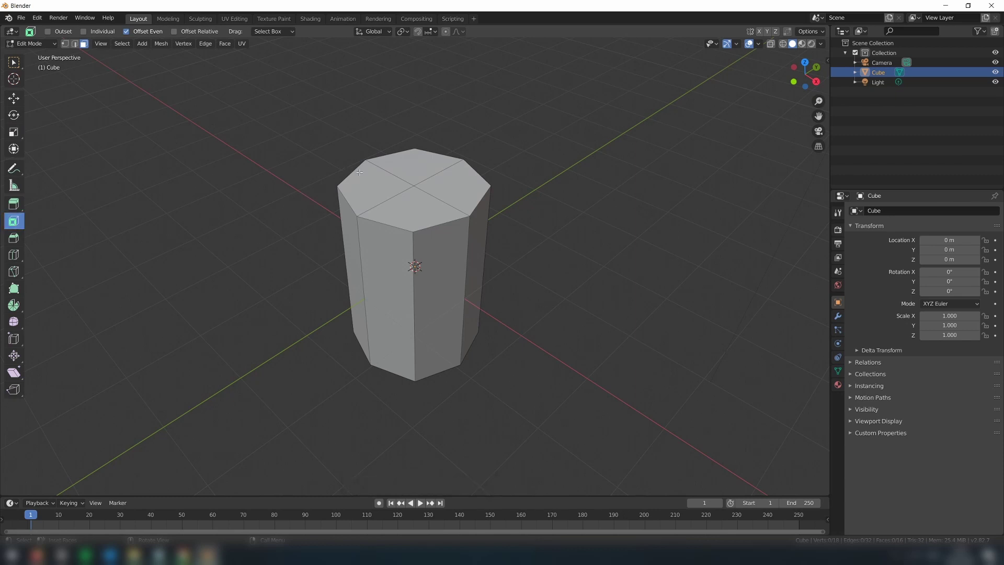
click(383, 187)
shift+click(418, 167)
shift+click(460, 185)
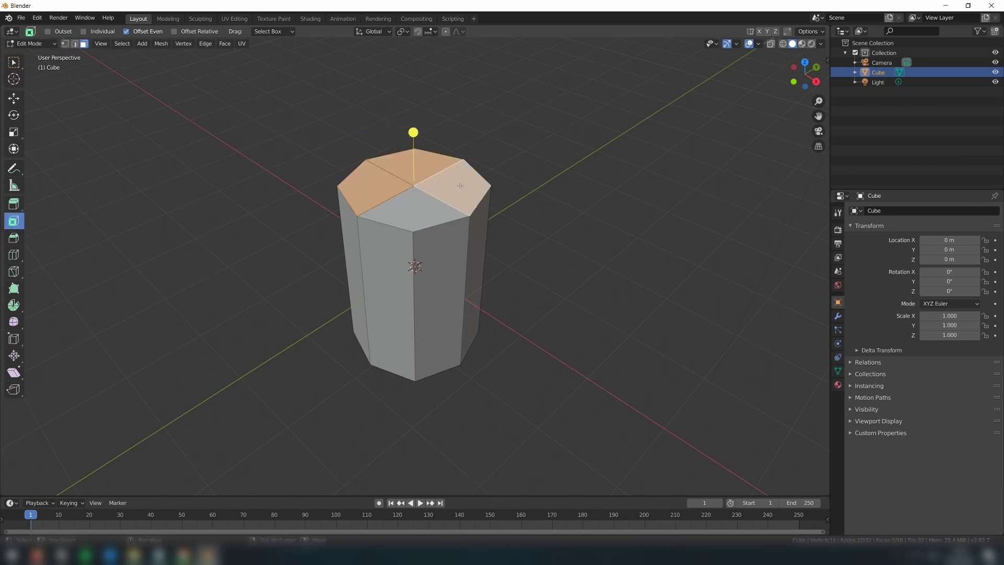
shift+click(419, 215)
mouse_move(413, 138)
mouse_down()
mouse_move(417, 161)
mouse_move(413, 150)
mouse_up()
Extrude the inset top faces down inside the octagonal prism to hollow it out into an open can.
click(14, 237)
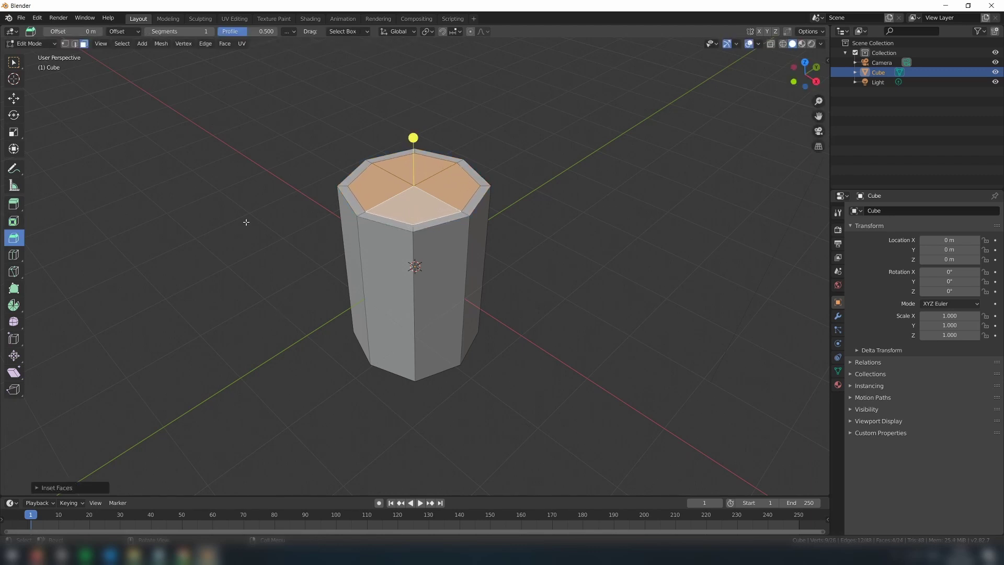
click(13, 208)
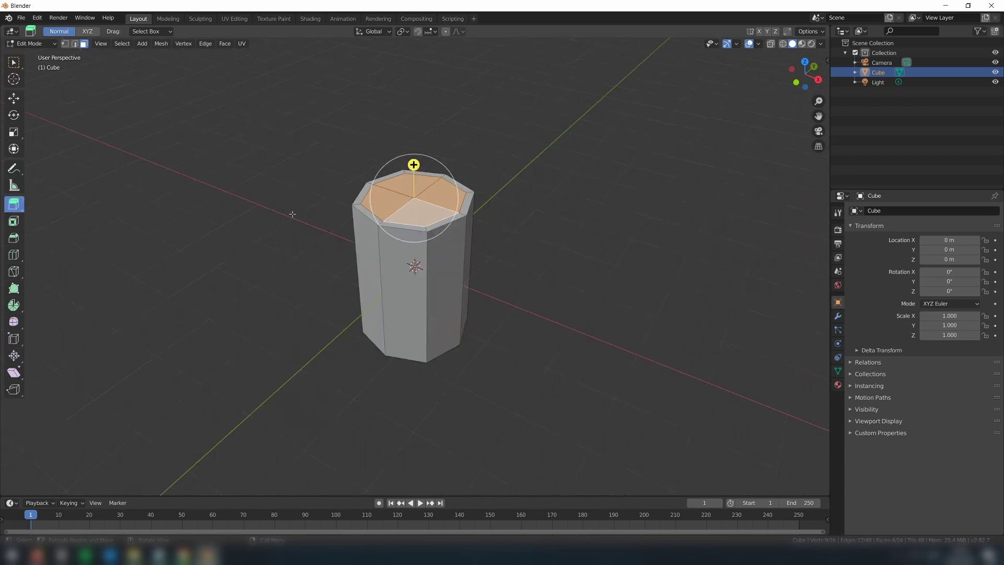
scroll(292, 213, up, 2)
middle_drag(292, 212, 317, 285)
drag(414, 212, 282, 331)
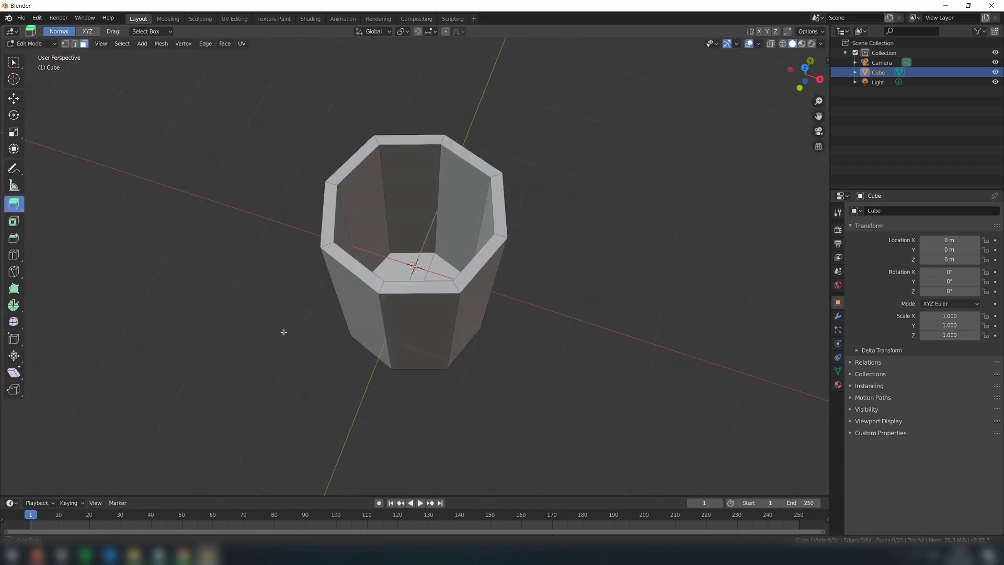
scroll(316, 318, down, 4)
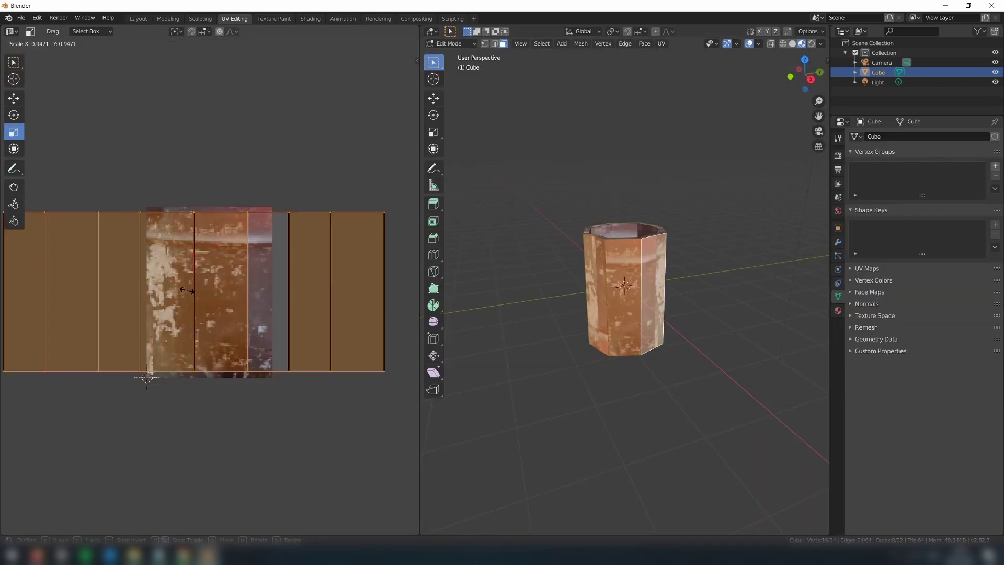
Undo the trial scaling of the can's side-face UVs, then reposition and rescale them over the RustyMetal.jpg texture.
drag(187, 290, 218, 290)
key(ctrl+z)
click(13, 98)
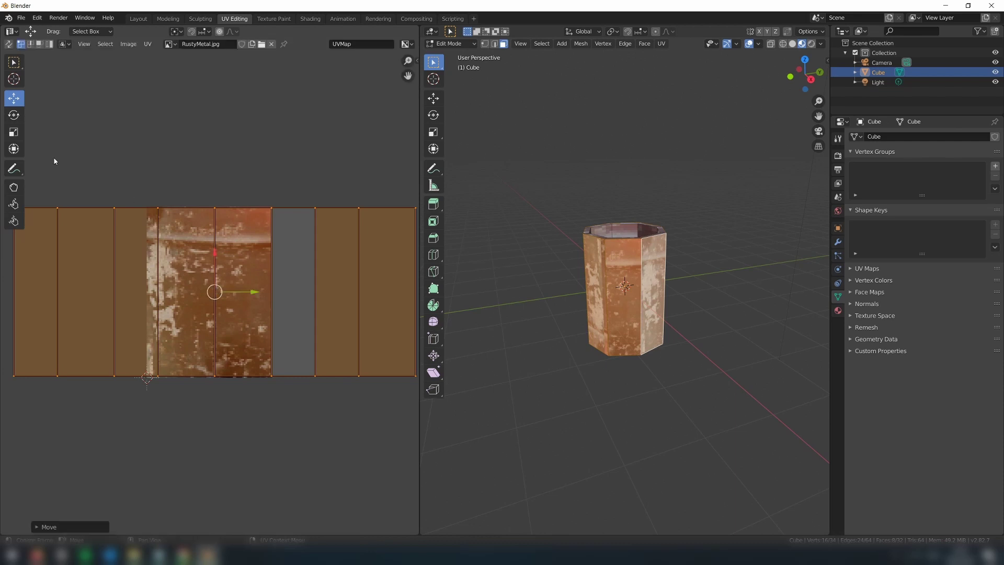
click(12, 134)
scroll(543, 390, up, 5)
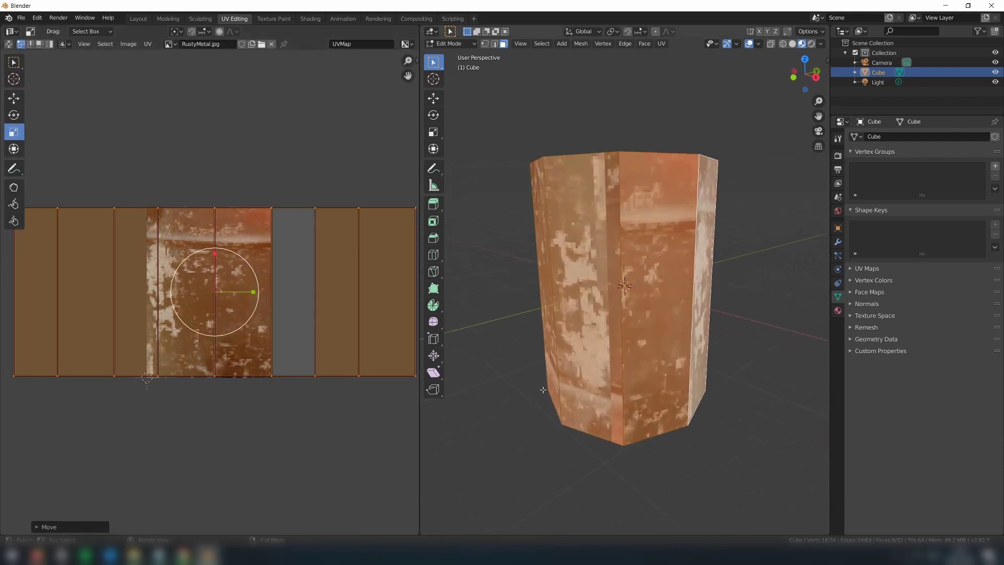
drag(214, 248, 214, 270)
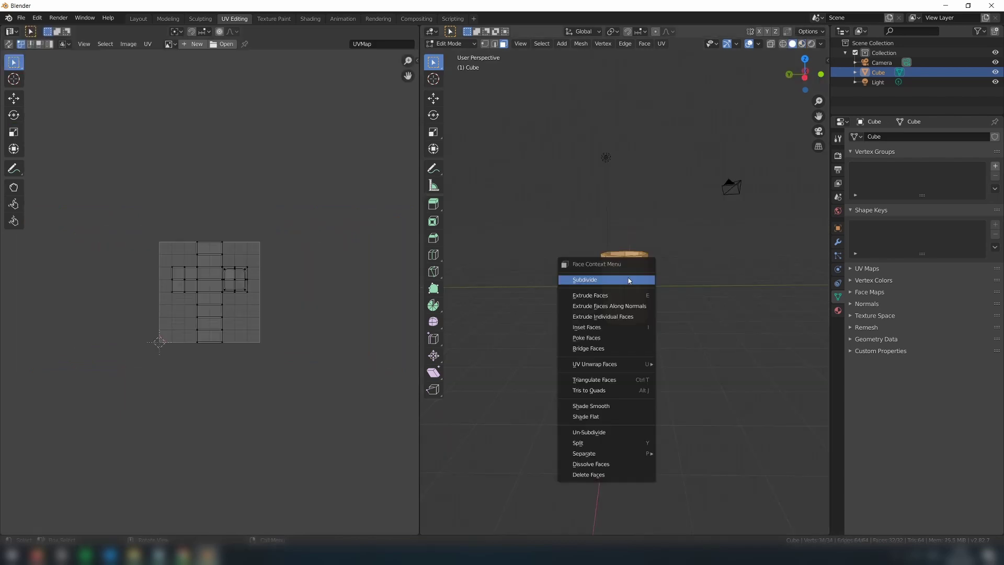
Unwrap all faces of the can with Smart UV Project using the default settings.
mouse_move(622, 366)
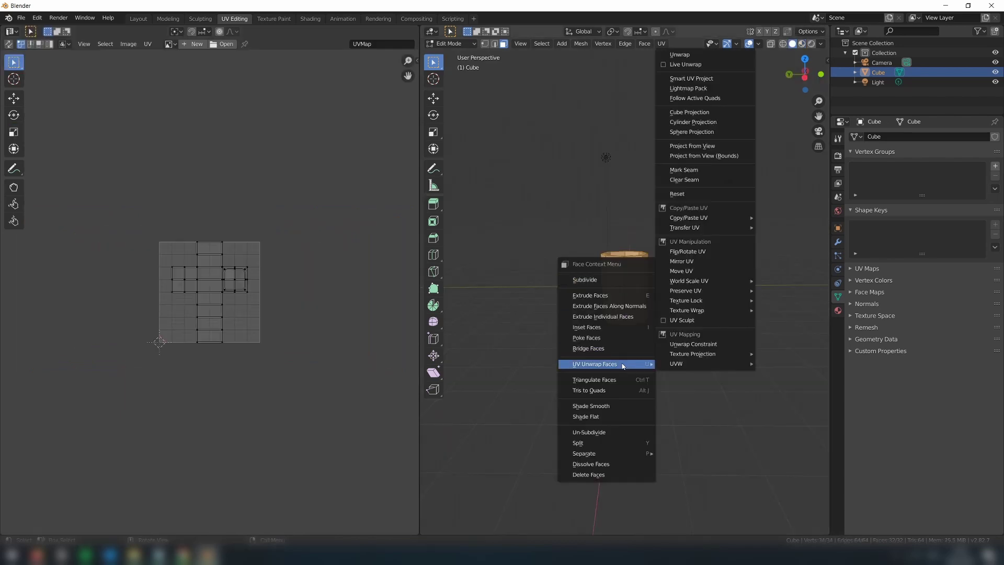
click(689, 80)
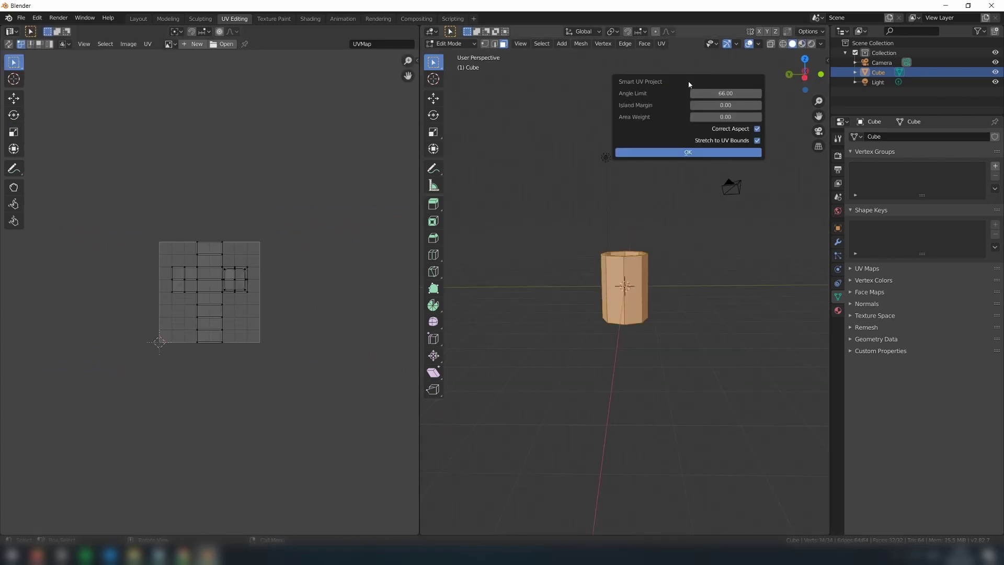
click(683, 150)
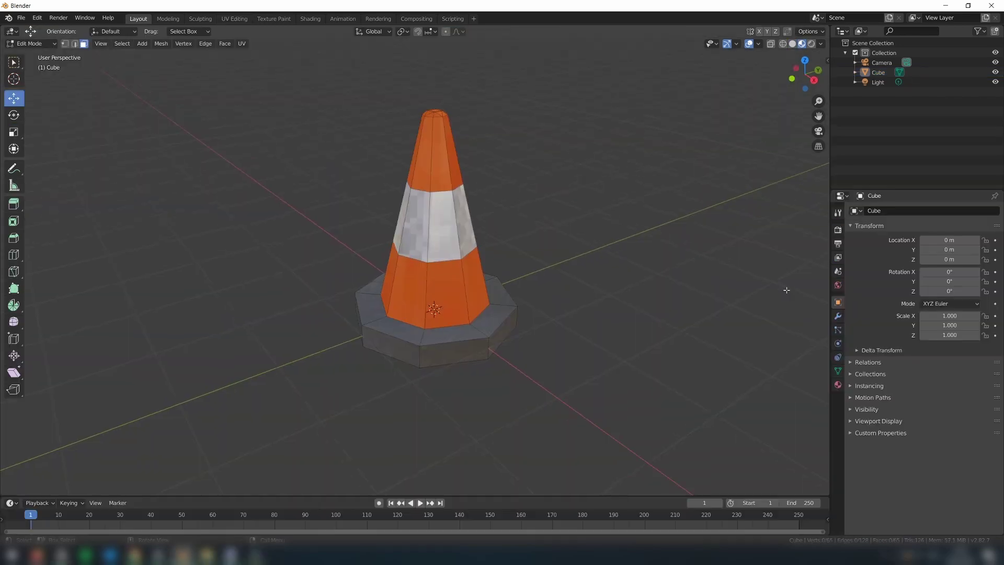
middle_drag(784, 286, 563, 298)
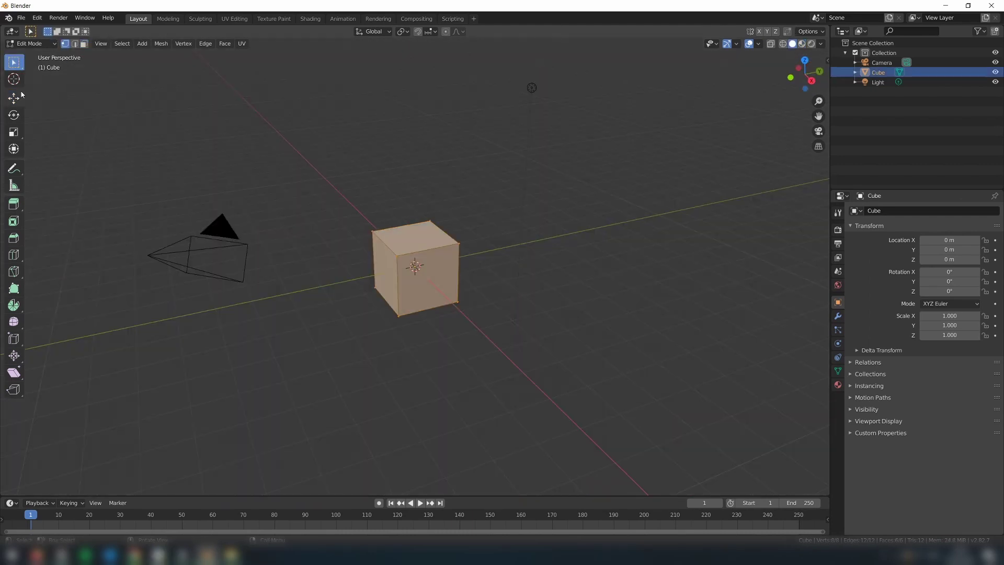
Scale the new cube's geometry down along the Z axis to flatten it into a thin base slab.
key(shift+space)
key(s)
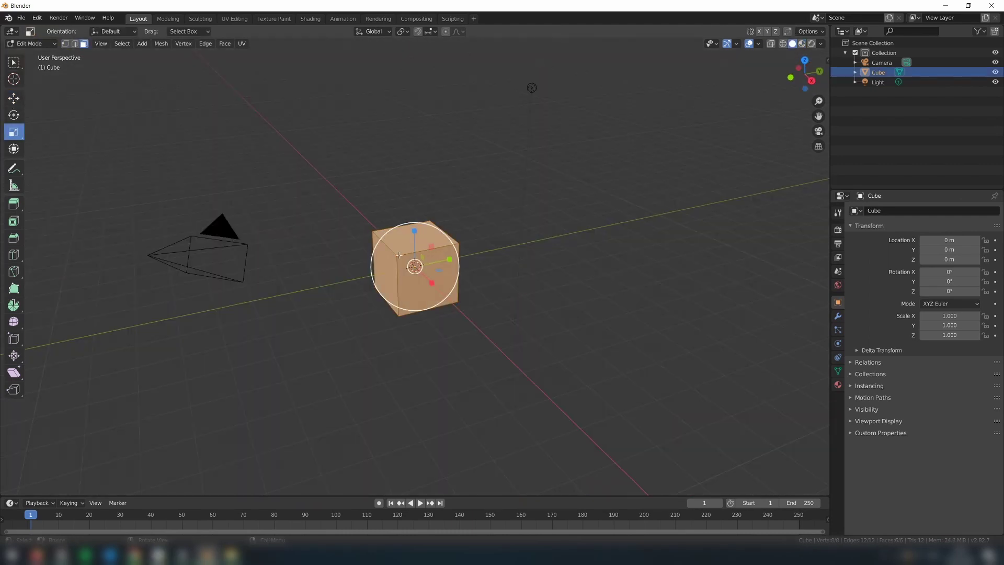
click(404, 244)
middle_drag(385, 321, 419, 345)
shift+click(410, 295)
drag(414, 231, 411, 261)
click(358, 366)
Add two perpendicular loop cuts through the centre of the flat slab, dividing its top into four faces.
middle_drag(411, 260, 292, 325)
click(14, 271)
click(14, 255)
click(379, 303)
click(467, 290)
Select the slab's four vertical corner edges and scale them inward to make the base octagonal.
click(11, 99)
click(356, 304)
click(350, 304)
shift+click(496, 292)
shift+click(441, 322)
shift+click(321, 287)
click(14, 132)
drag(392, 274, 400, 274)
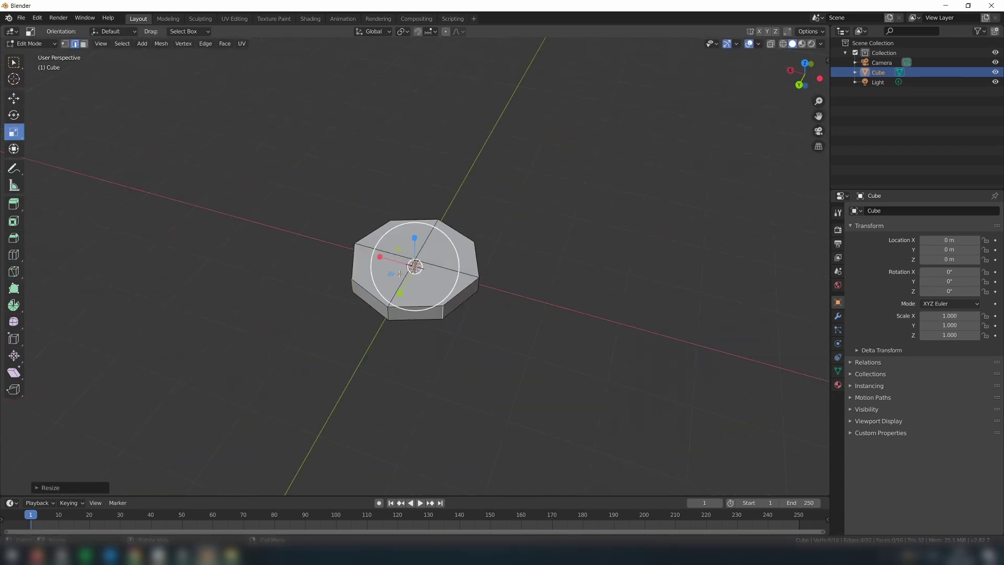
Select the four top faces of the octagonal base and inset them to leave a wide rim.
key(alt+a)
middle_drag(295, 326, 373, 321)
key(3)
click(381, 262)
shift+click(418, 240)
click(14, 221)
mouse_move(414, 246)
mouse_down()
mouse_move(413, 226)
mouse_move(401, 246)
mouse_up()
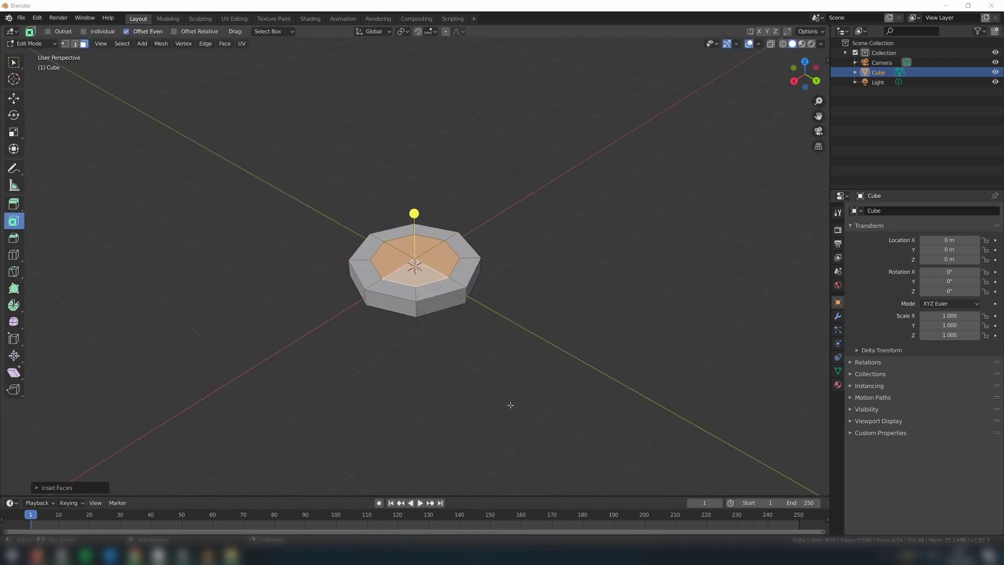
Extrude the inset top faces of the base upward into a tall octagonal column.
middle_drag(511, 404, 438, 414)
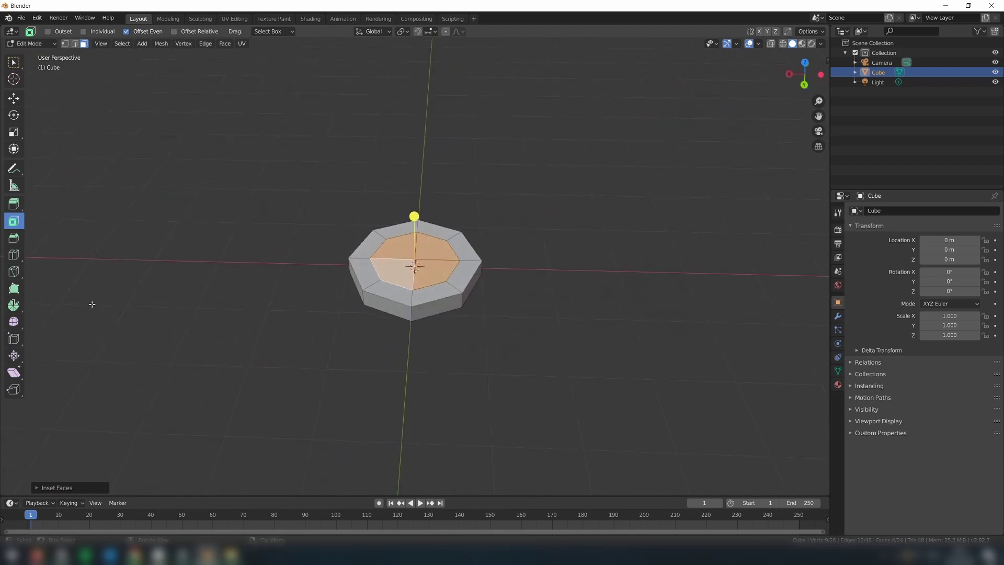
click(13, 203)
drag(414, 226, 393, 79)
middle_drag(264, 312, 286, 311)
Scale the column's top faces down to a small octagon so the column tapers into a cone.
click(14, 132)
shift+middle_drag(296, 200, 298, 263)
middle_drag(298, 264, 318, 263)
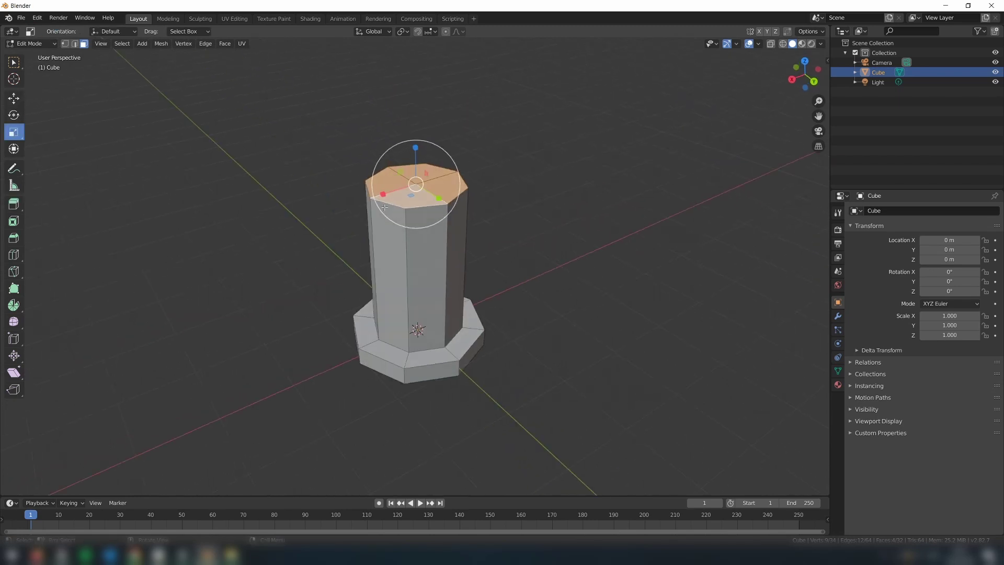
drag(411, 194, 418, 185)
click(315, 249)
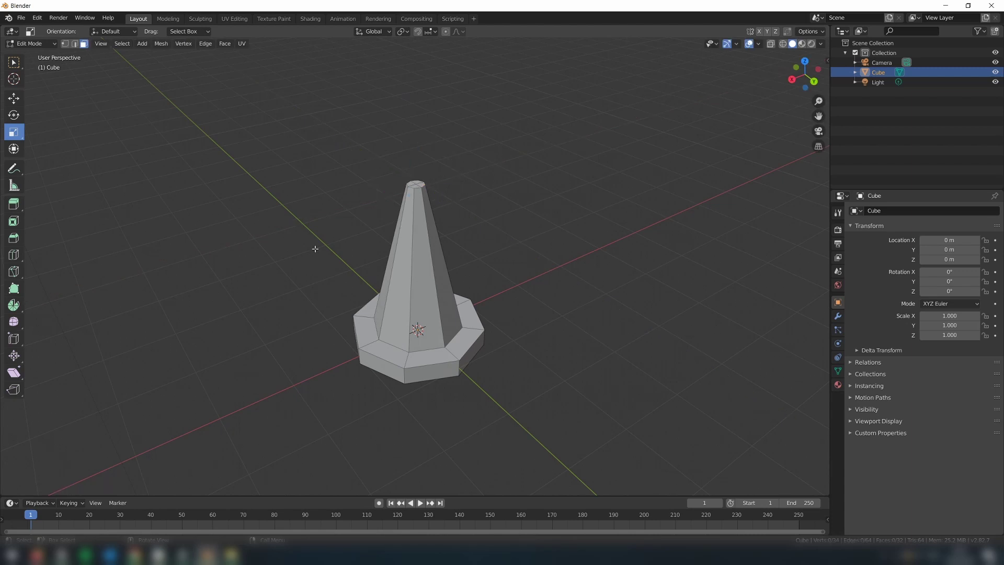
Select all four faces at the cone's tip and bevel them slightly.
scroll(314, 209, up, 3)
middle_drag(336, 183, 337, 213)
click(421, 174)
shift+click(431, 186)
shift+click(411, 196)
click(13, 204)
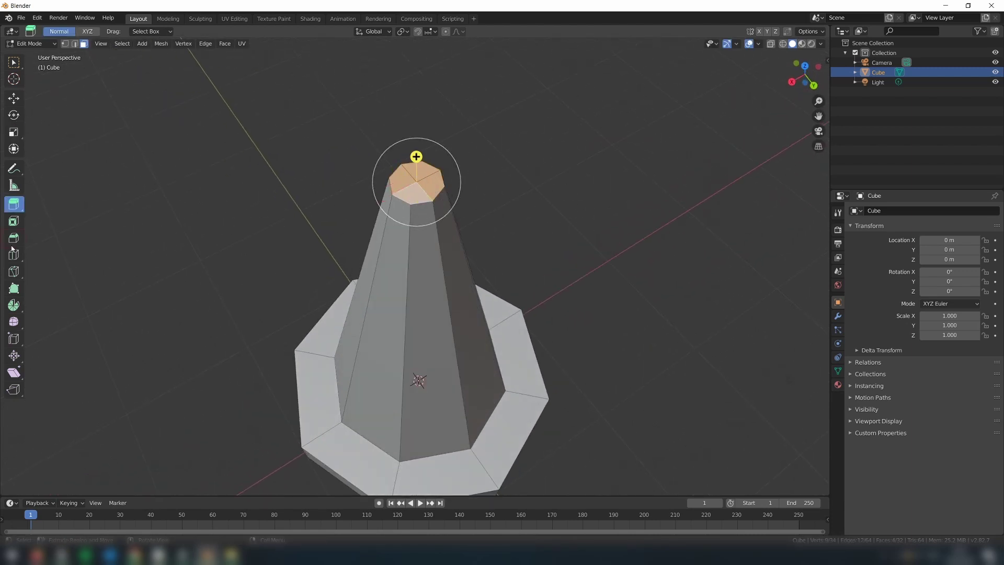
click(14, 237)
drag(417, 145, 425, 137)
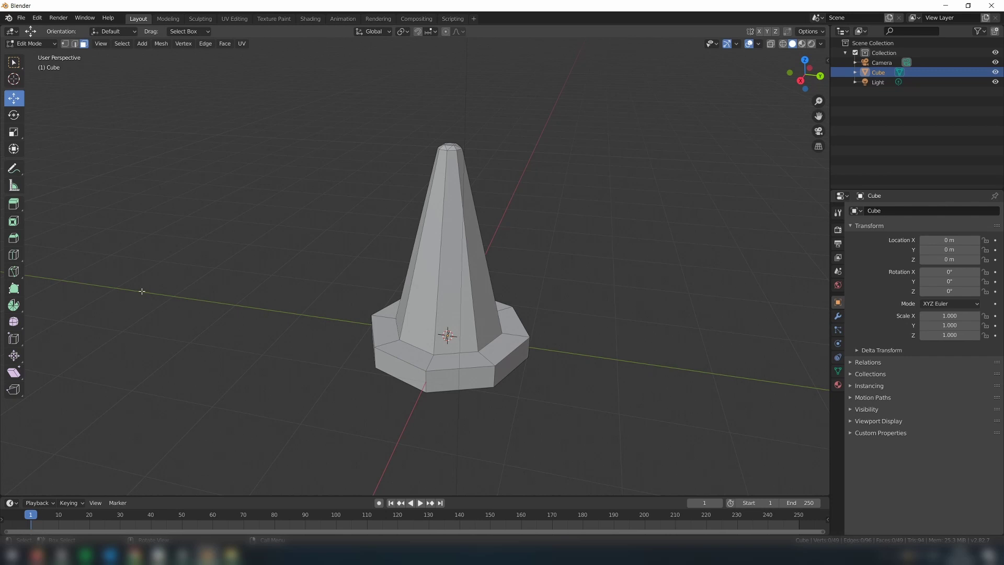
Add two horizontal loop cuts around the cone body to divide it into three bands.
scroll(428, 259, up, 1)
click(429, 258)
click(428, 259)
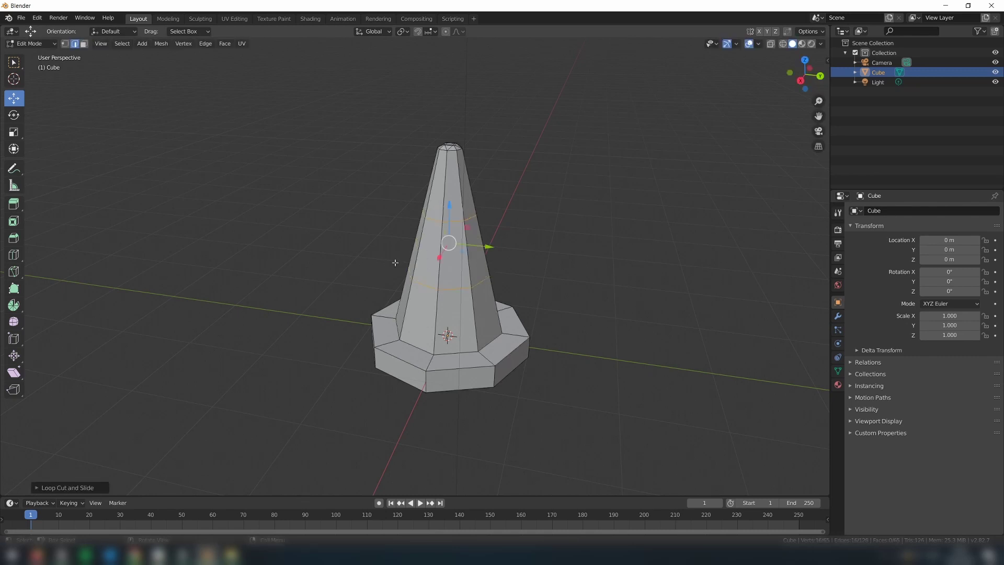
Cut horizontal edge loops around the cone's body with the Loop Cut tool and slide them into place.
click(290, 316)
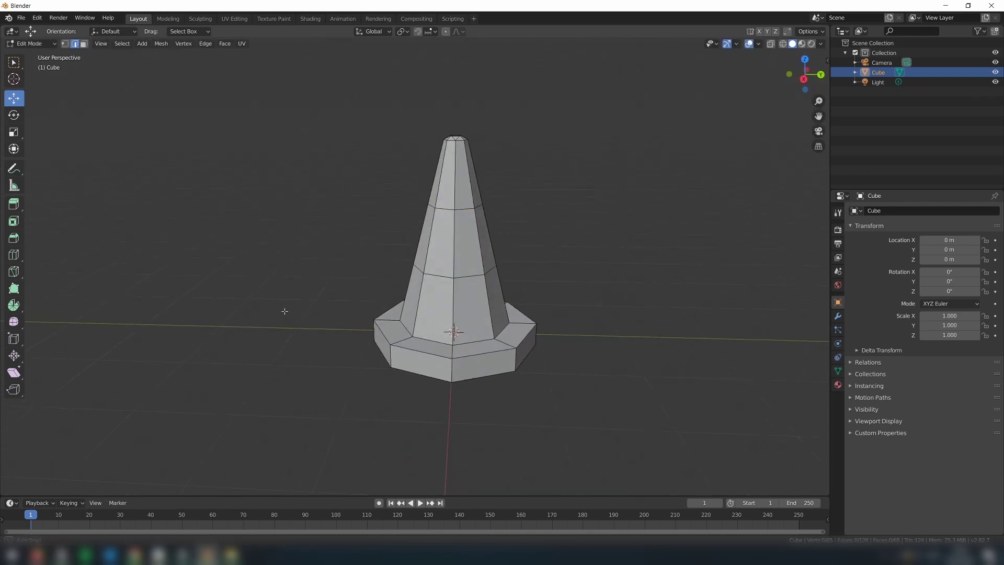
middle_drag(296, 322, 301, 278)
key(shift+space)
key(b)
click(14, 254)
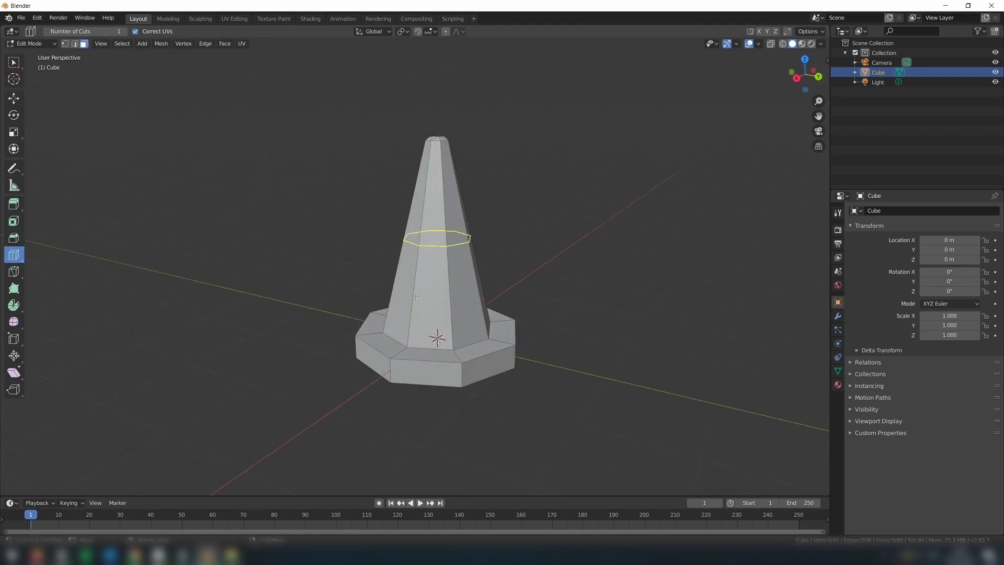
drag(425, 275, 430, 243)
drag(432, 259, 433, 276)
middle_drag(367, 340, 284, 323)
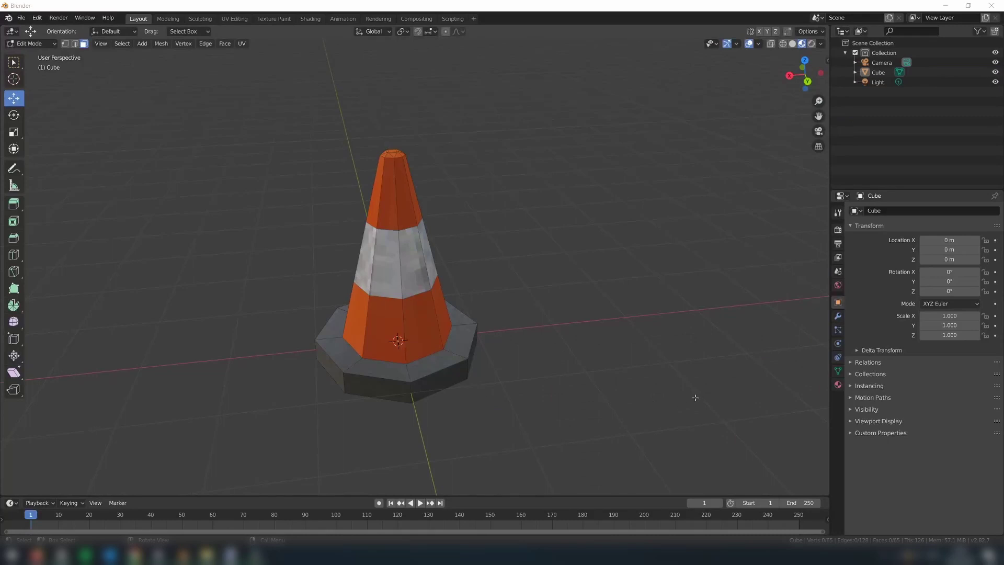
middle_drag(695, 398, 814, 392)
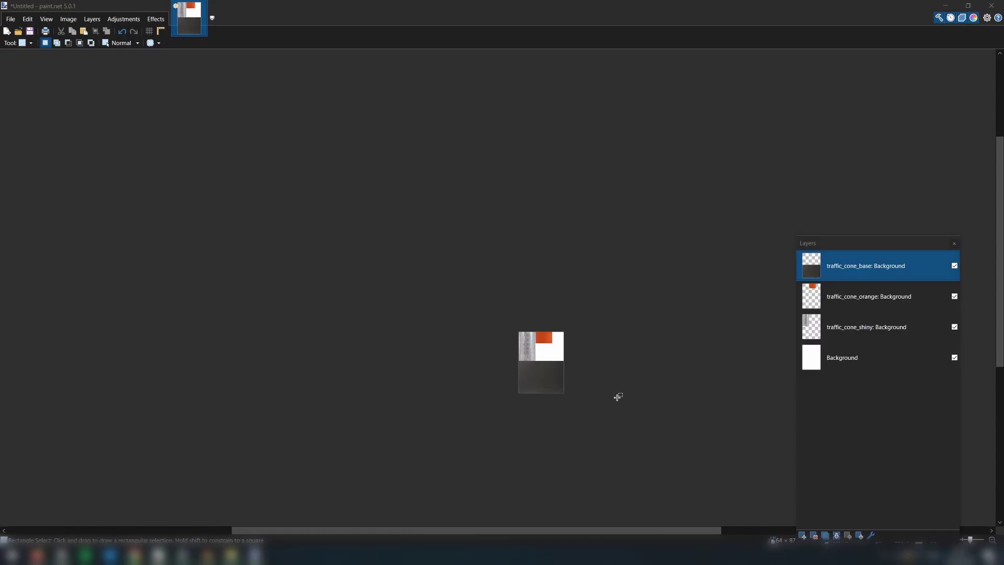
ctrl+scroll(575, 390, up, 5)
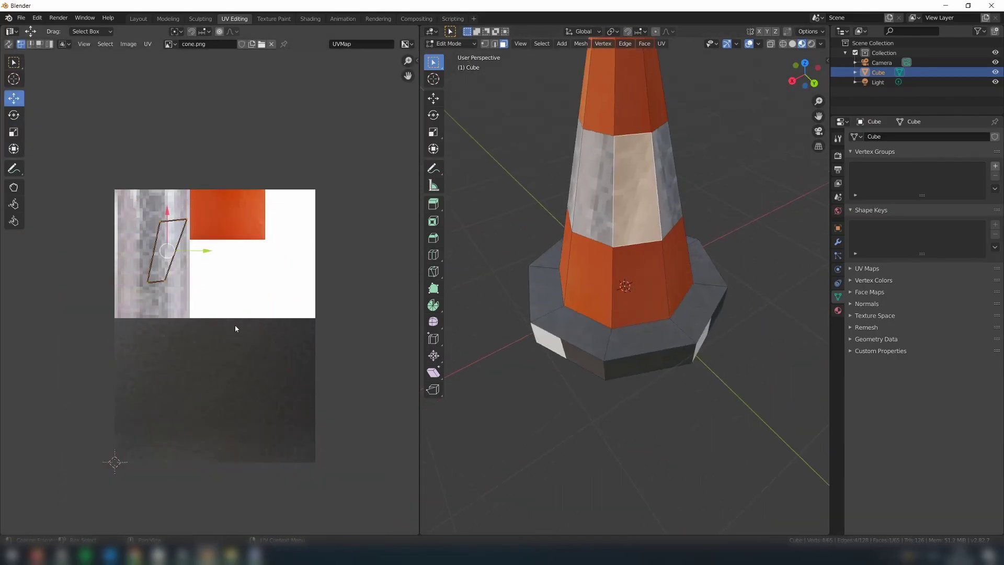
scroll(235, 332, up, 3)
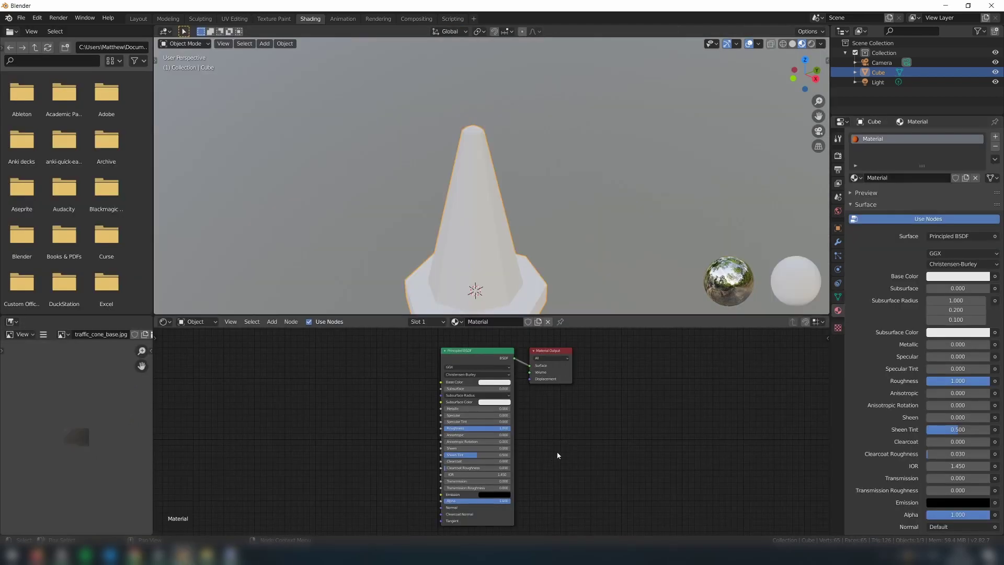
Add two more material slots to the cone and create a new material in each.
middle_drag(557, 455, 607, 448)
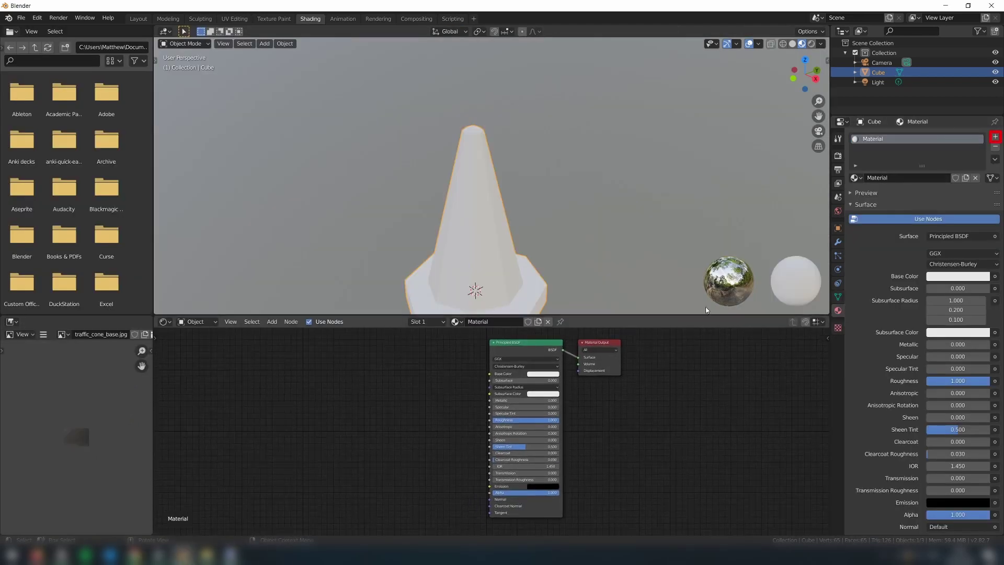
click(995, 137)
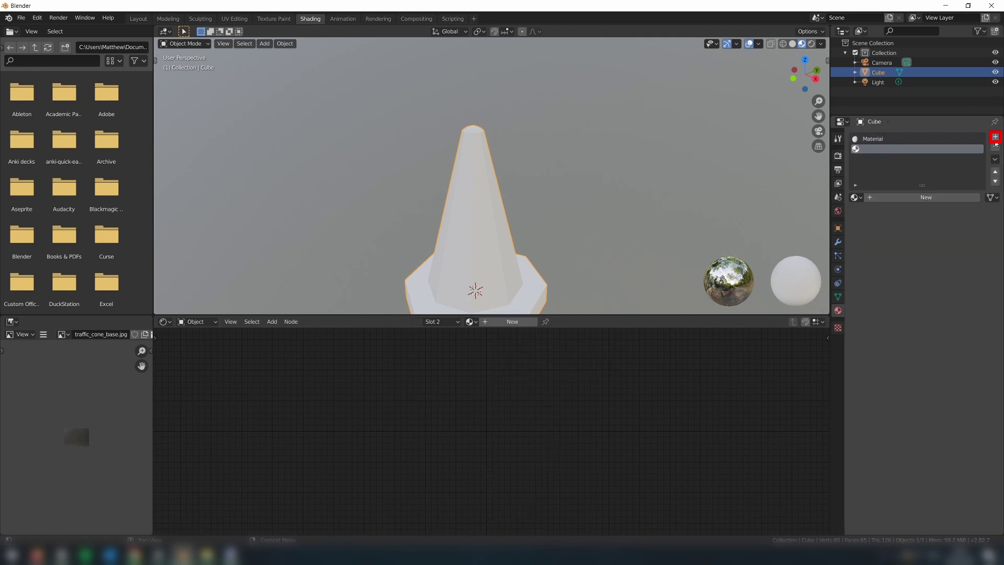
click(926, 196)
click(995, 137)
click(926, 197)
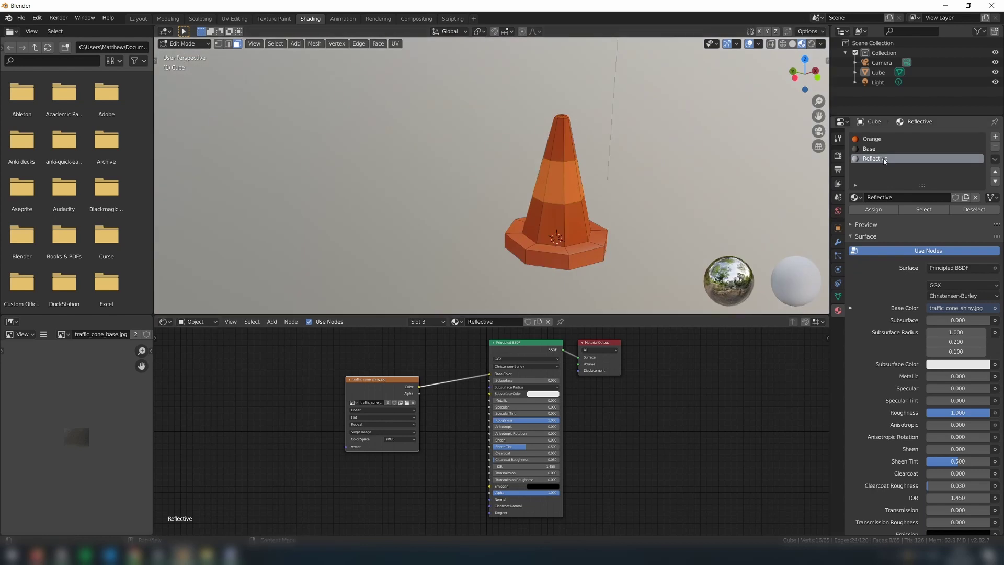
Assign the Reflective material to the selected faces of the cone's middle band.
click(873, 210)
mouse_move(674, 214)
middle_down()
mouse_move(688, 210)
mouse_move(680, 214)
middle_up()
click(571, 276)
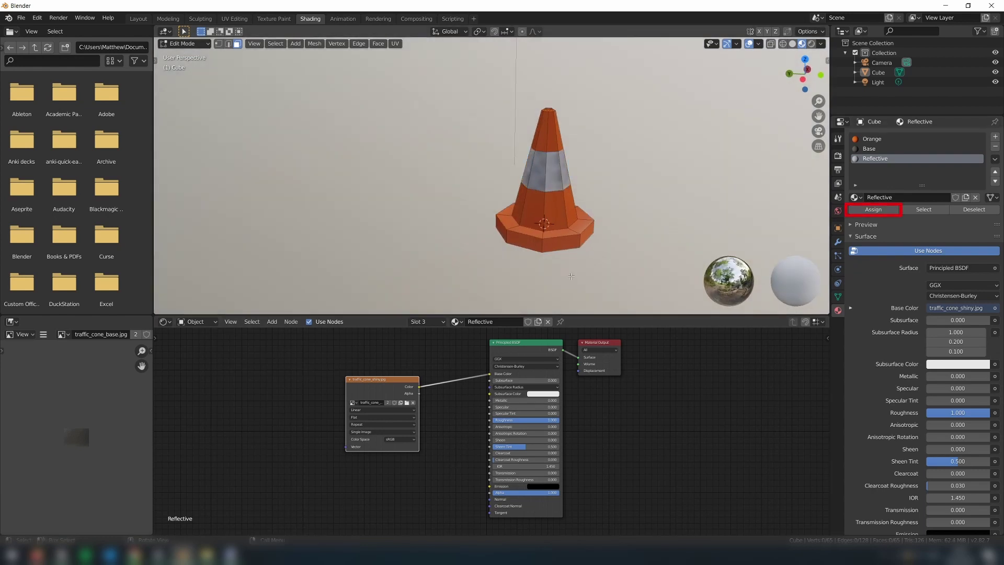
Select all the faces of the cone's octagonal base and assign the Base material to them.
middle_drag(502, 259, 533, 241)
alt+click(502, 277)
shift+click(478, 269)
middle_drag(403, 264, 515, 264)
shift+click(429, 262)
click(869, 149)
click(874, 209)
middle_drag(627, 241, 660, 230)
click(575, 262)
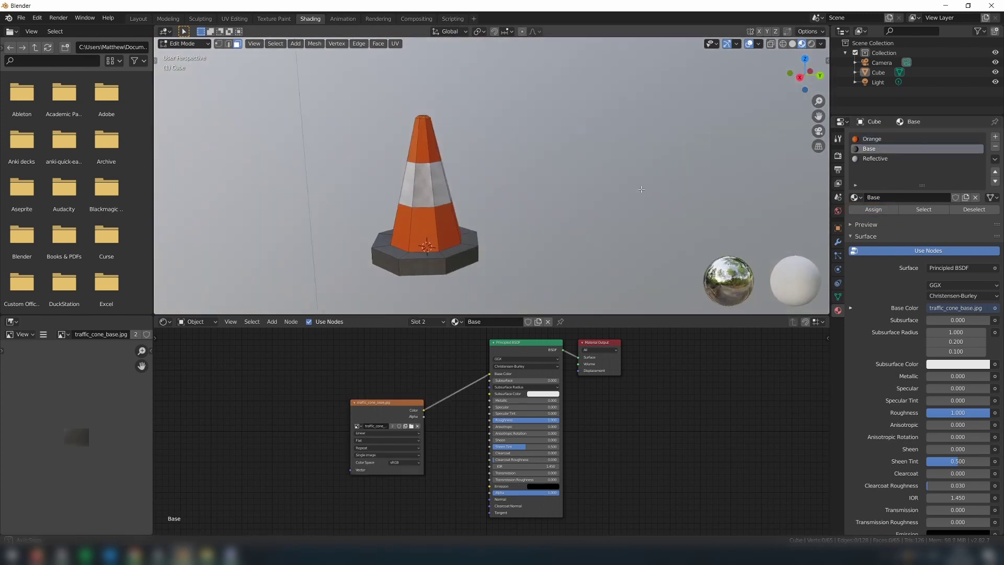
Set the Reflective material's image texture to Closest interpolation and its roughness to 0.
click(872, 139)
click(875, 158)
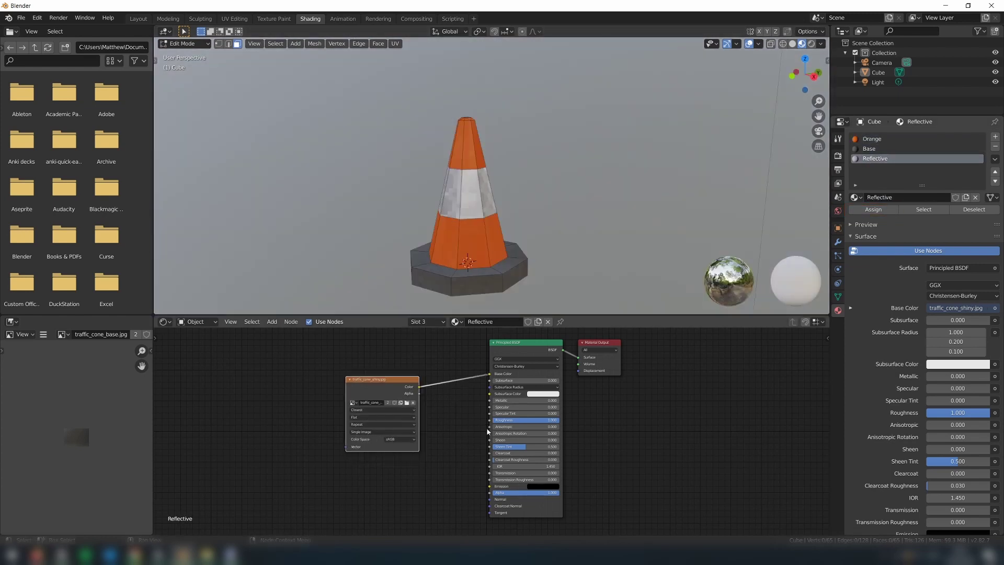
drag(958, 412, 931, 413)
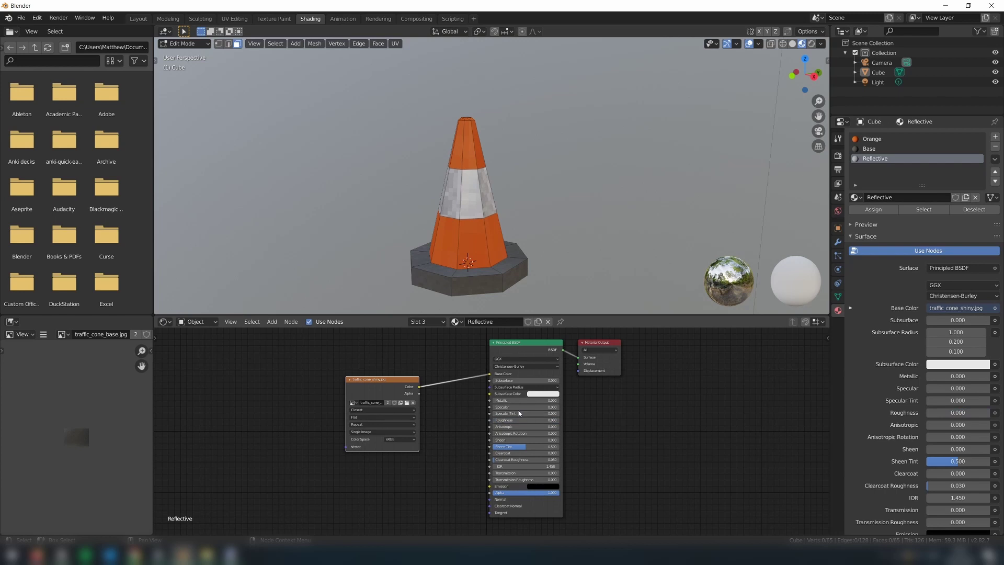
Raise the Reflective material's specular to 0.985 and fine-tune its roughness for the middle band.
drag(519, 407, 549, 407)
scroll(450, 264, up, 3)
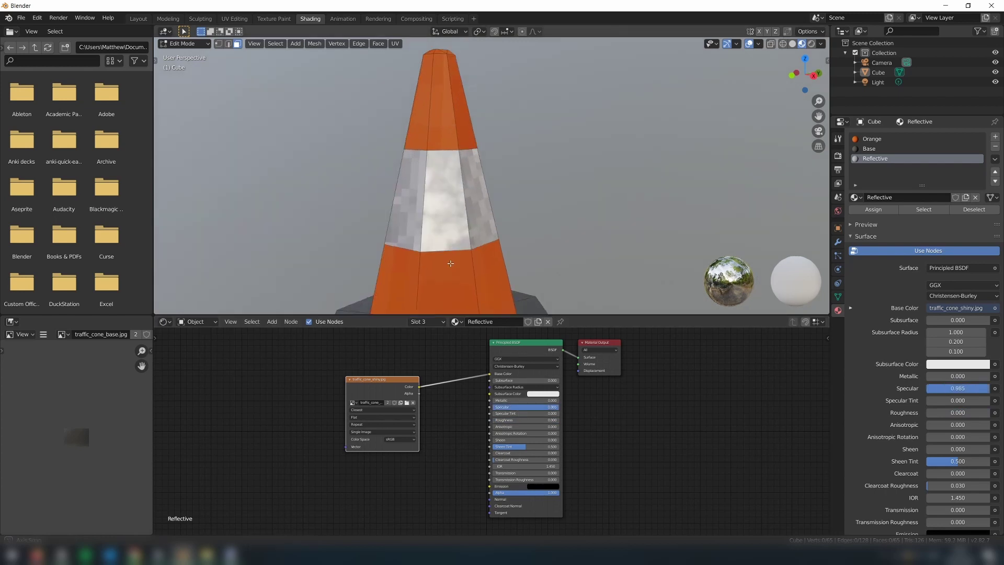
middle_drag(448, 262, 422, 247)
mouse_move(499, 422)
mouse_down()
mouse_move(518, 421)
mouse_move(496, 420)
mouse_up()
middle_drag(375, 228, 426, 225)
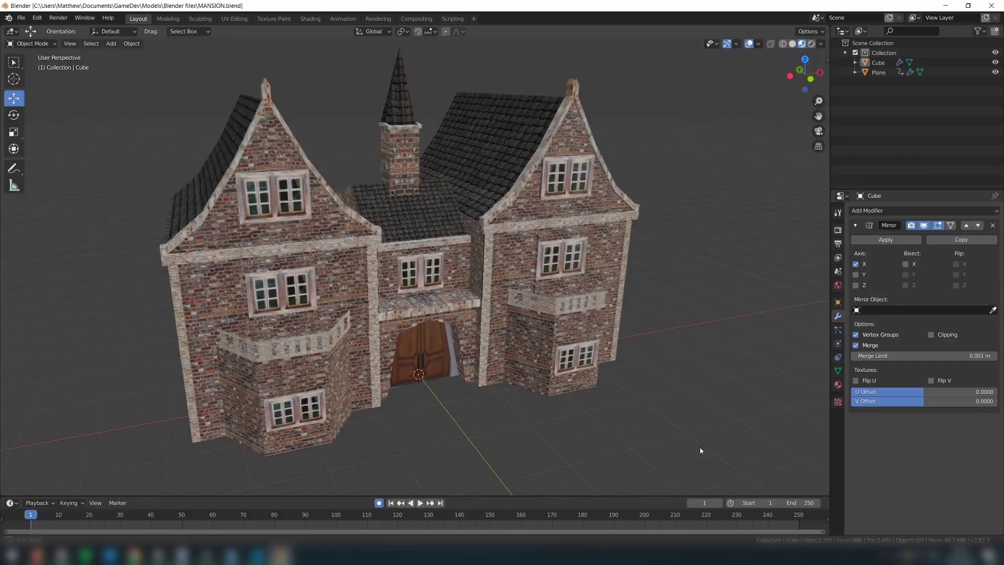
mouse_move(690, 444)
middle_down()
mouse_move(649, 450)
mouse_move(666, 450)
middle_up()
middle_drag(685, 453, 703, 448)
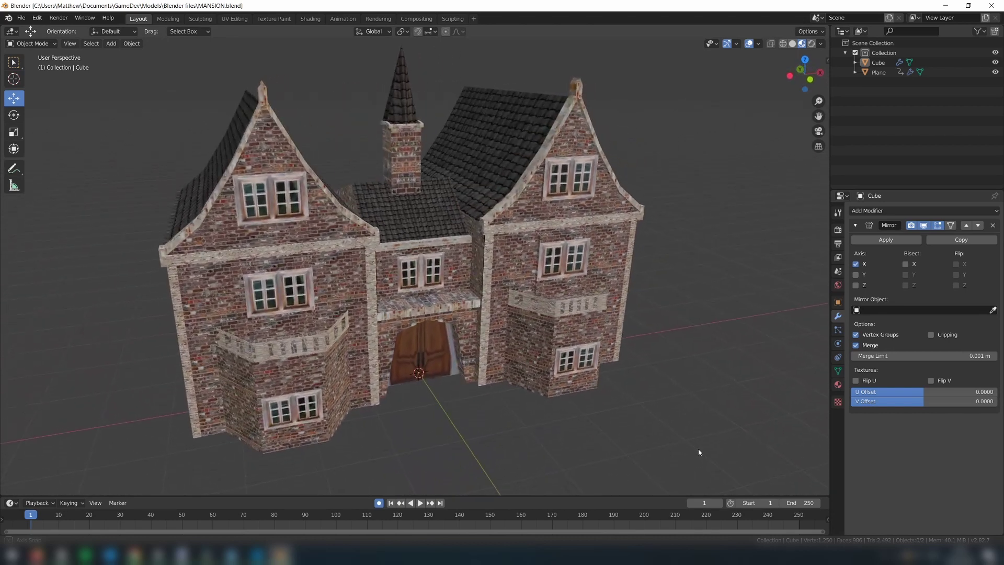